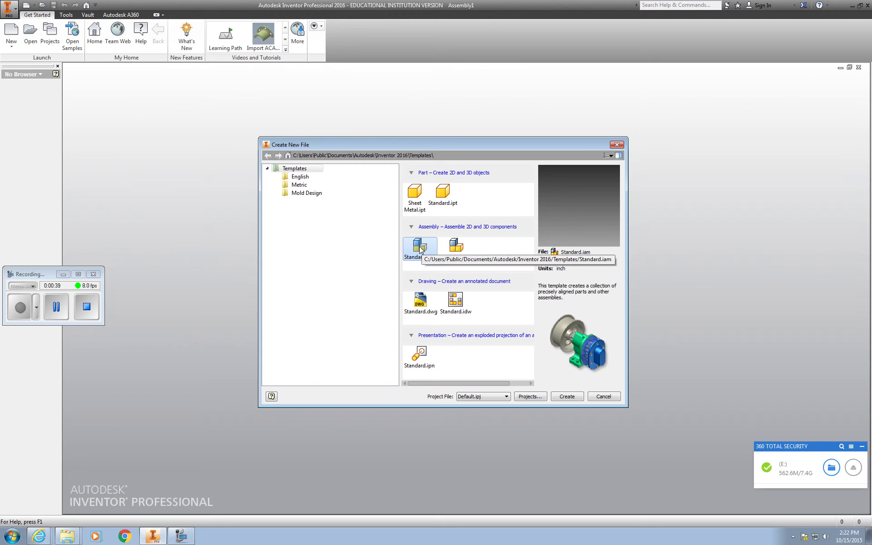
Step: Create an assembly from the Standard.iam template and place SHAFTBEARING PART 2 from Removable Disk (E:) in it
double_click(420, 249)
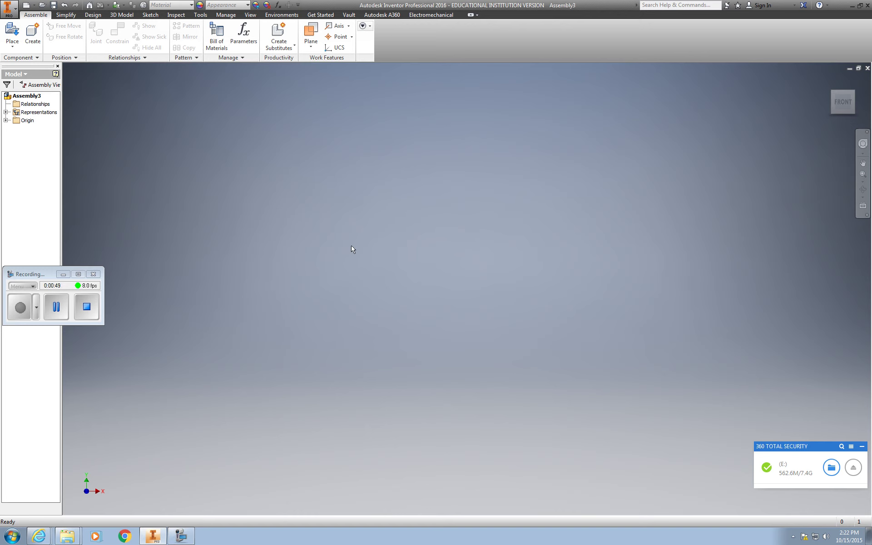
left_click(13, 49)
left_click(13, 49)
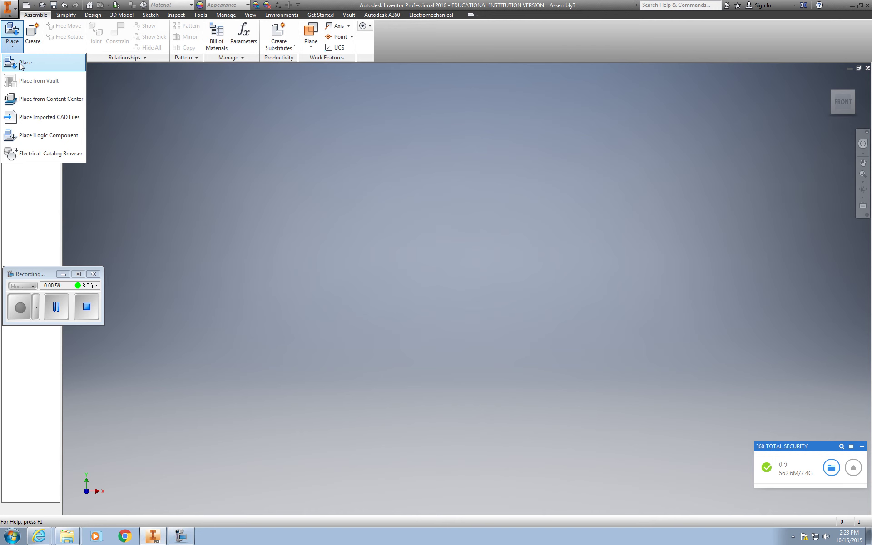
left_click(20, 66)
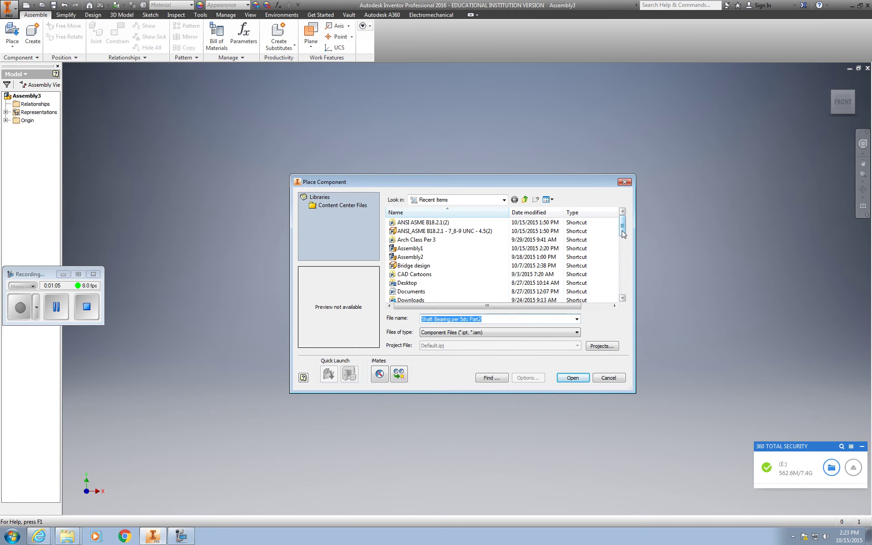
left_click(504, 200)
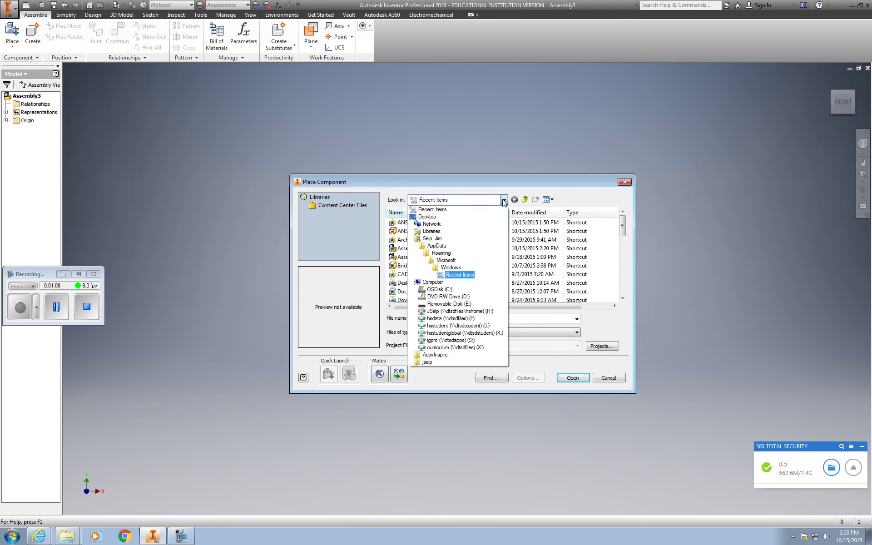
left_click(438, 305)
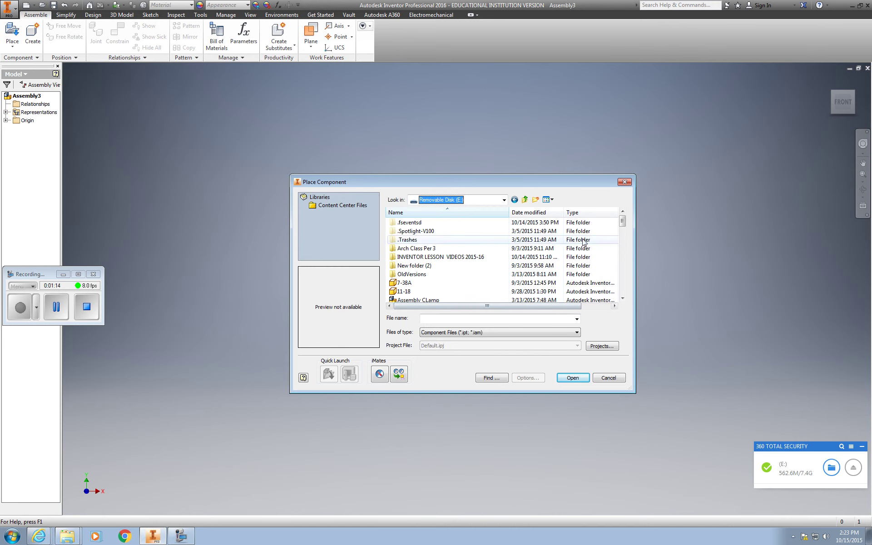
left_click_drag(623, 222, 622, 248)
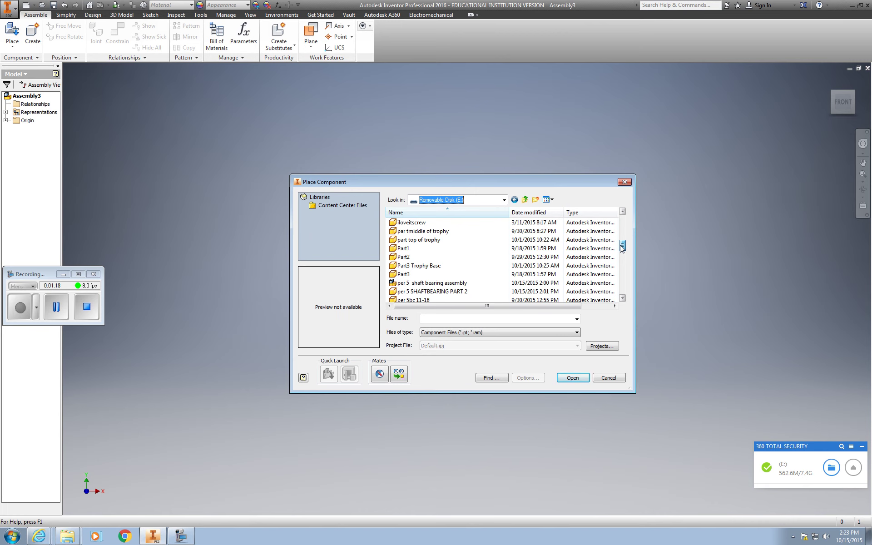
left_click_drag(621, 247, 619, 286)
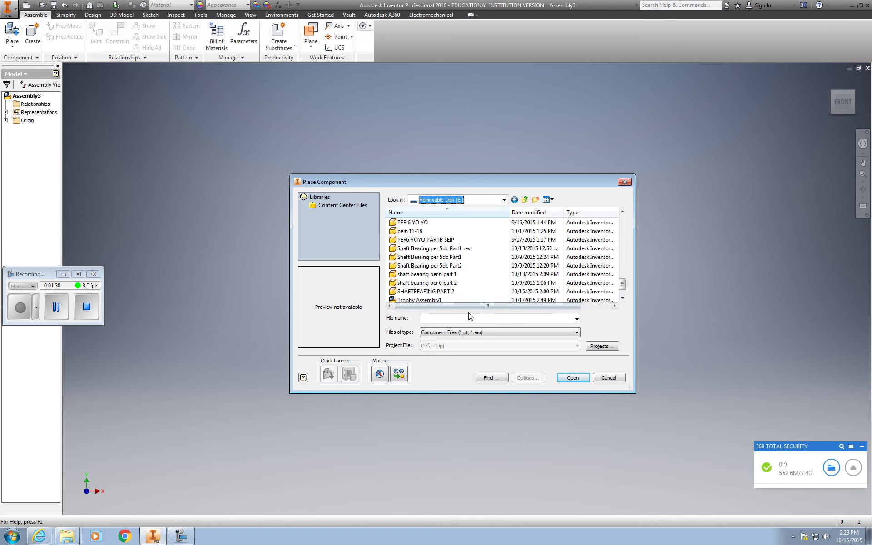
left_click(418, 293)
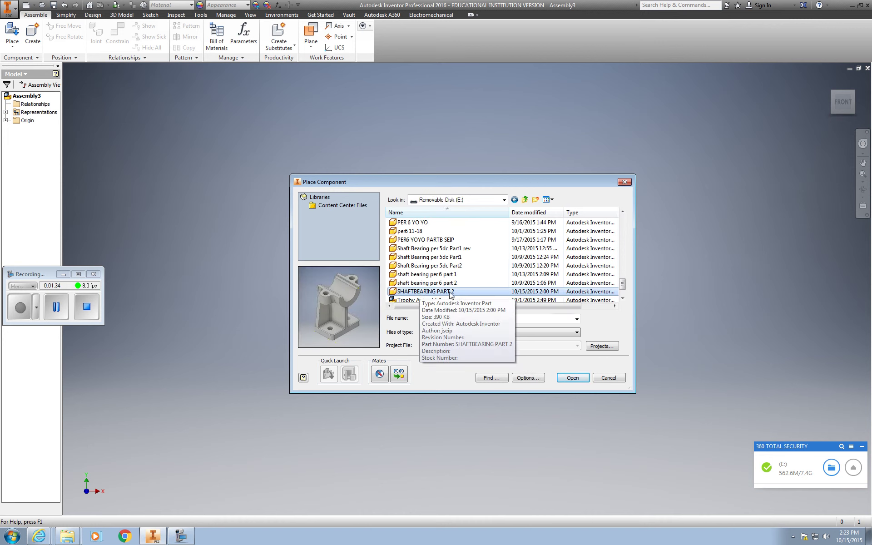
double_click(415, 292)
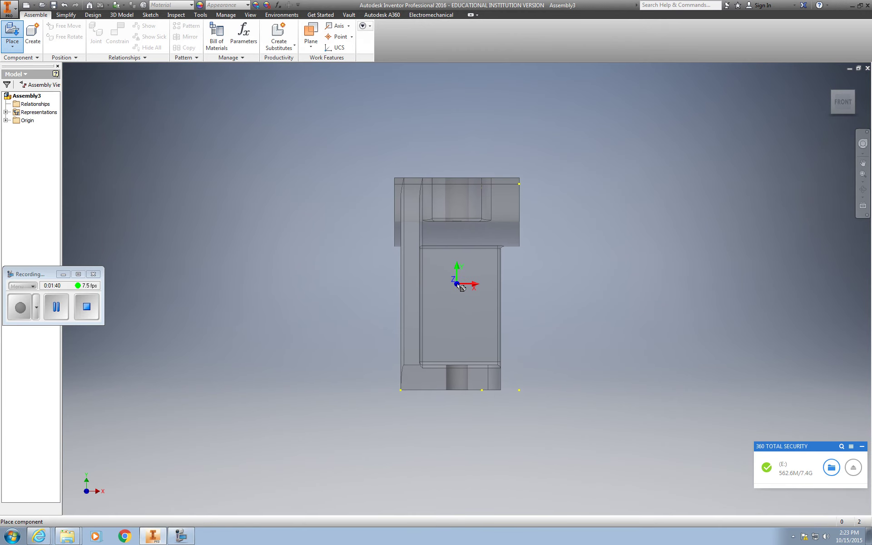
left_click(456, 294)
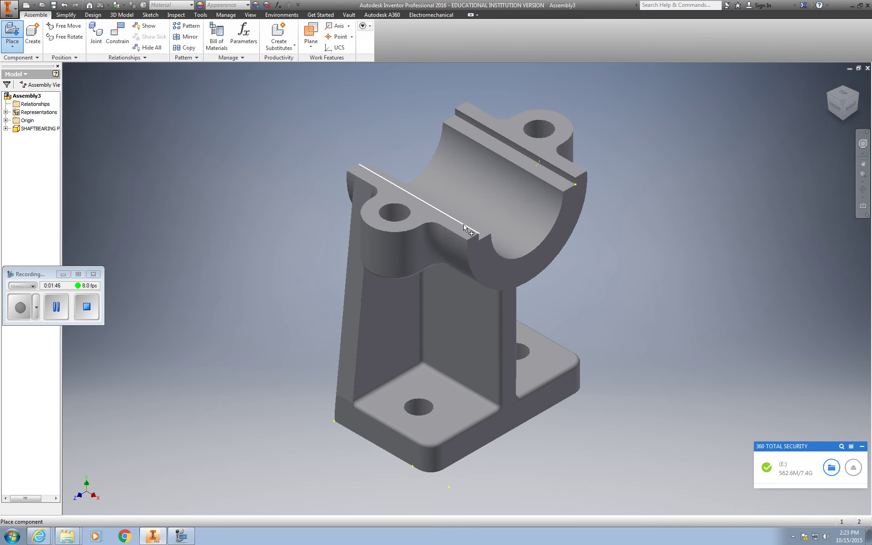
Step: Place one instance of shaft bearing per 6 part 2 from Removable Disk (E:) beside the bearing base
mouse_move(464, 227)
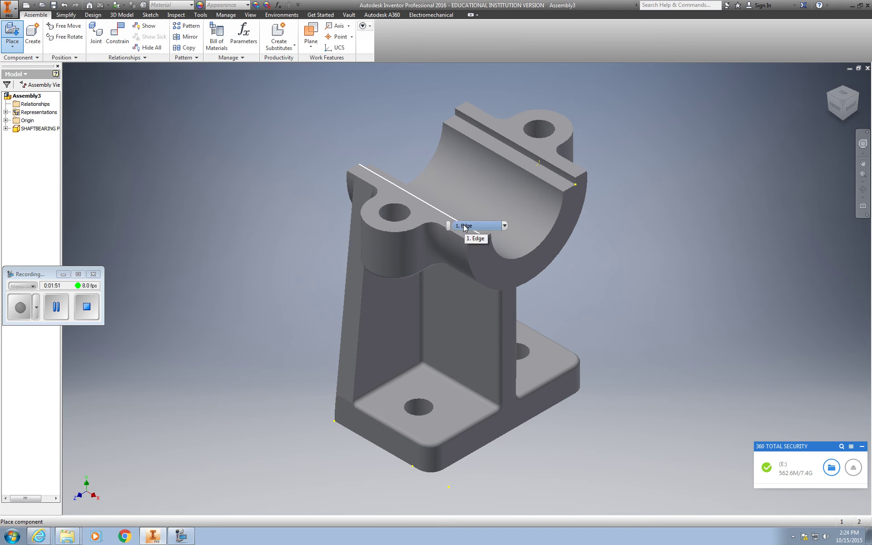
left_click(13, 46)
left_click(17, 64)
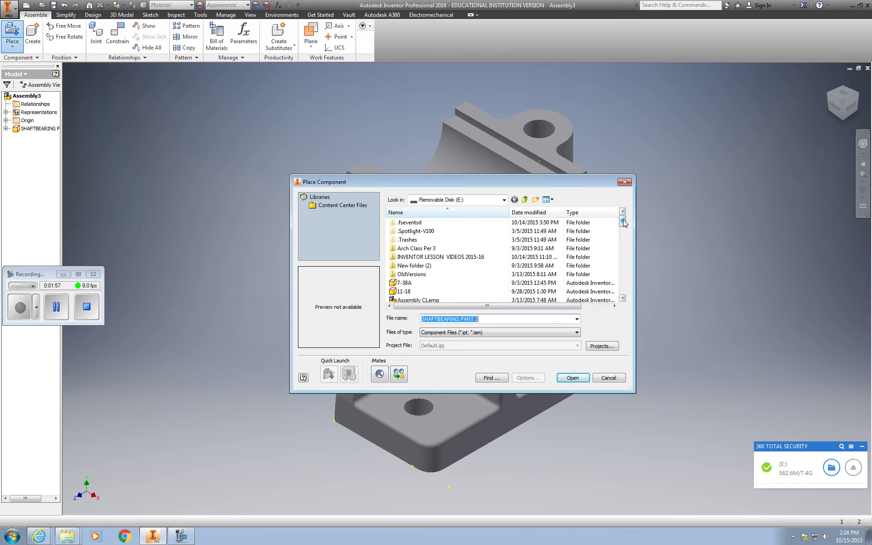
left_click_drag(623, 222, 623, 248)
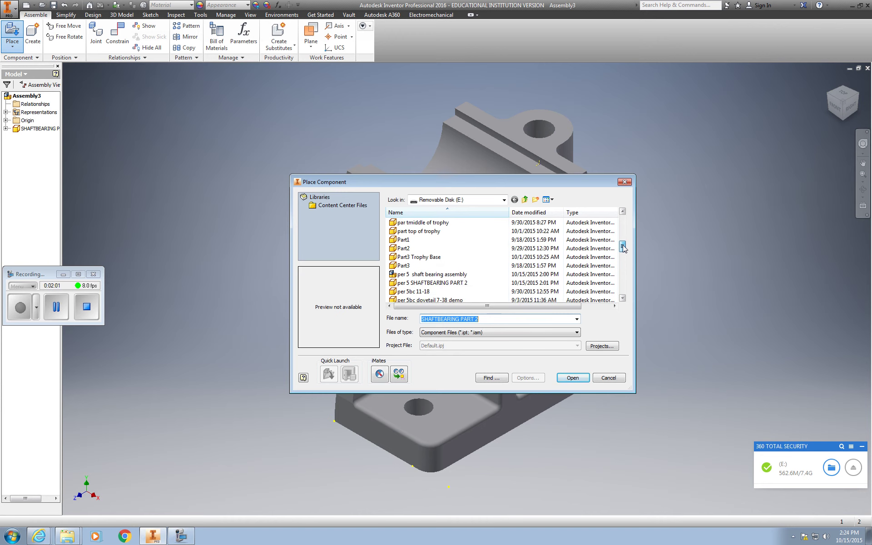
left_click(439, 283)
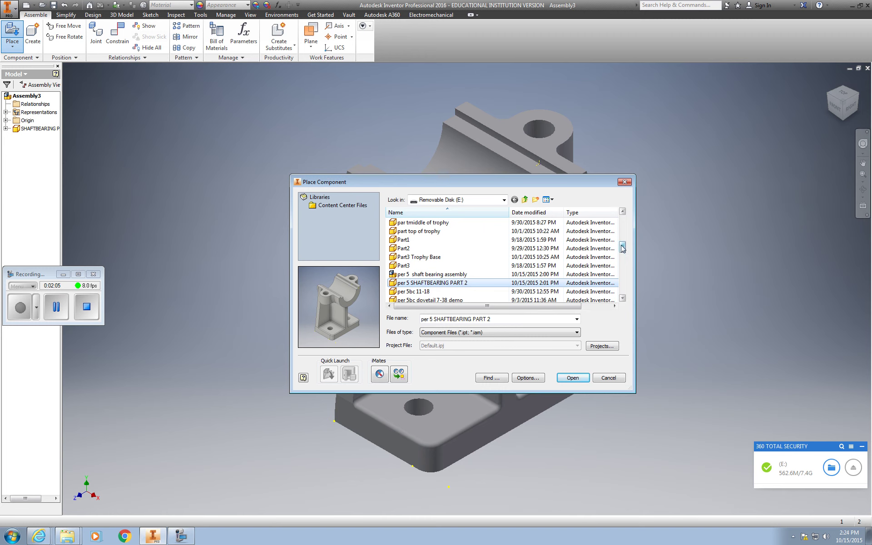
left_click_drag(622, 247, 622, 271)
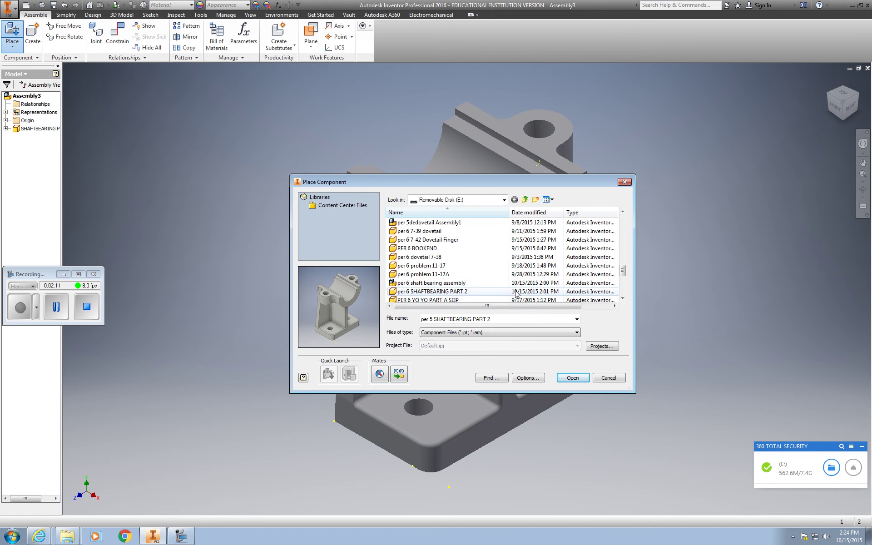
scroll(593, 281, "down", 3)
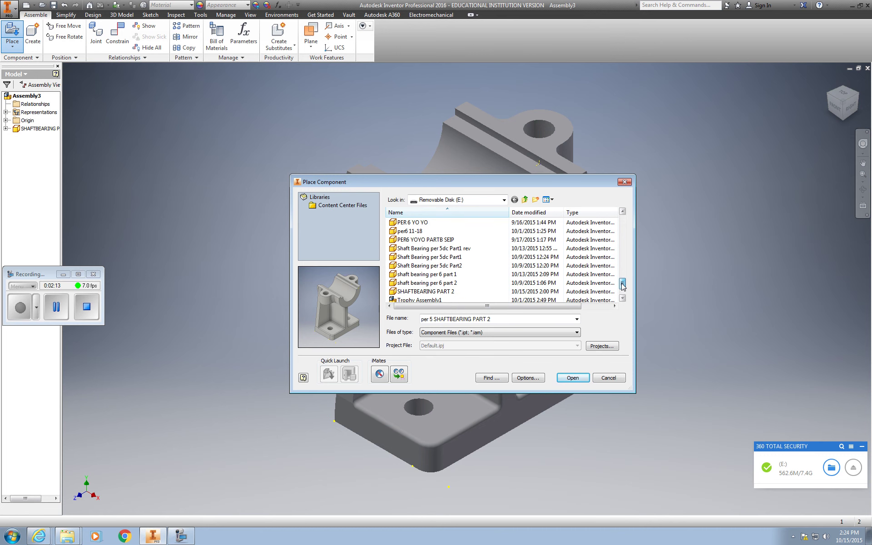
left_click(447, 284)
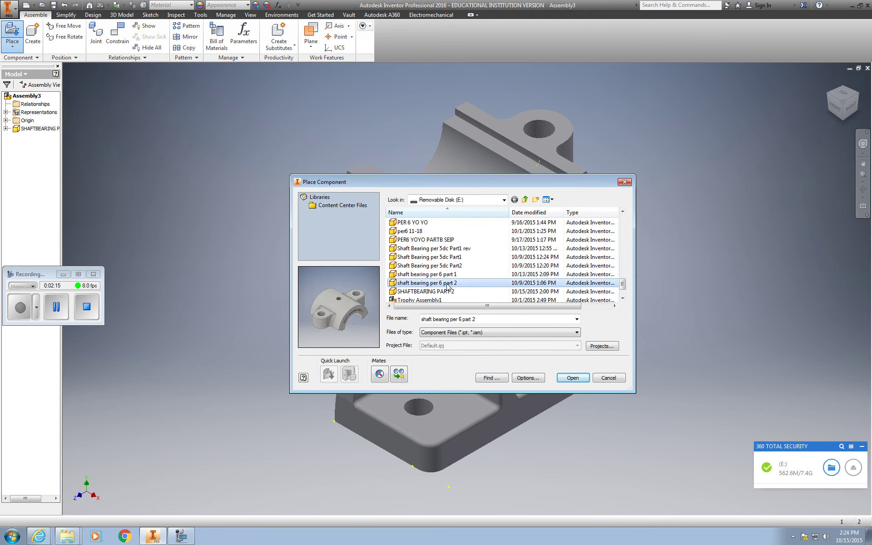
double_click(436, 284)
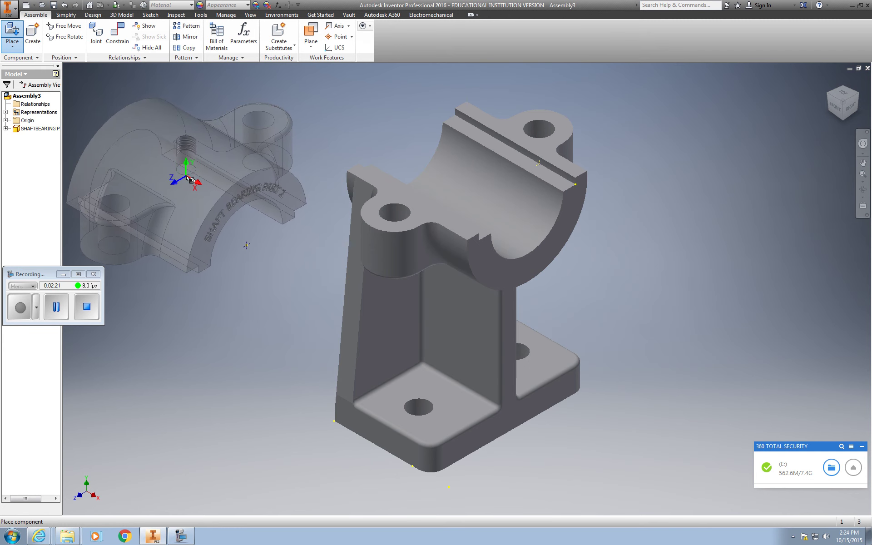
left_click(195, 178)
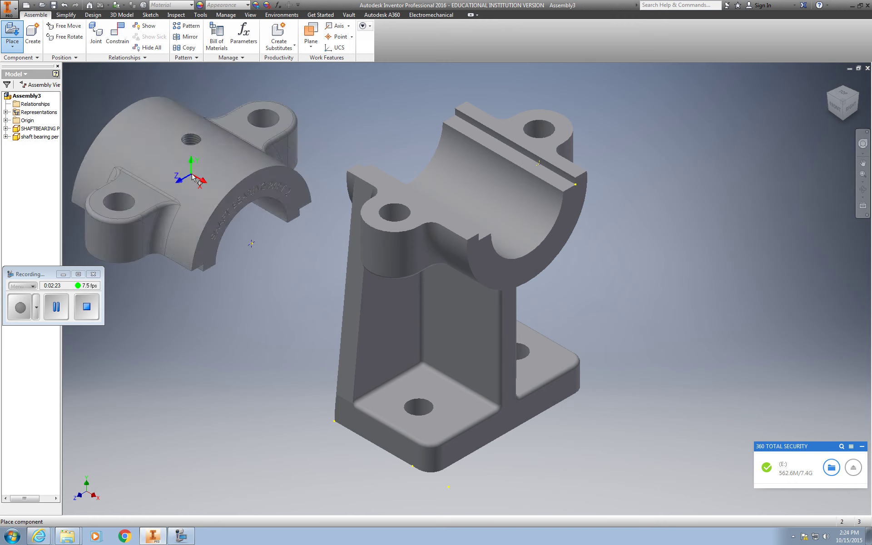
scroll(350, 254, "down", 3)
key("Escape")
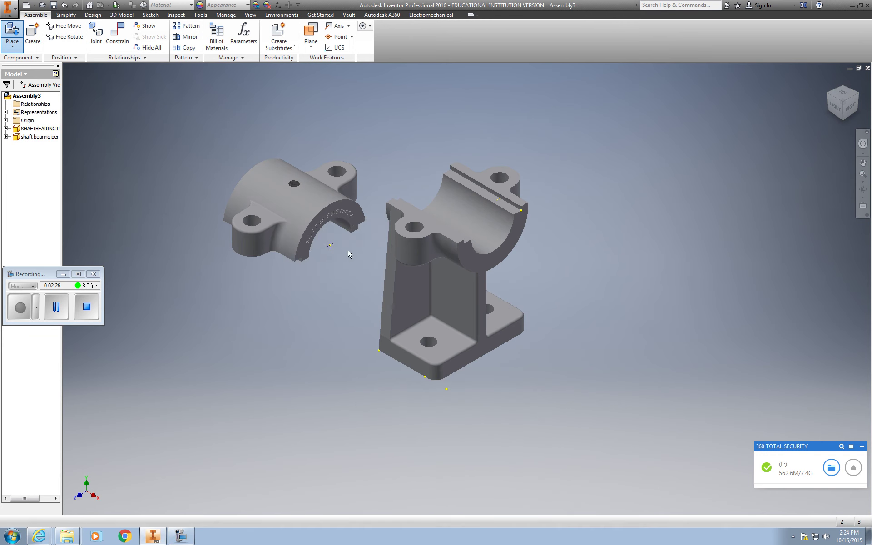
Step: Set up a Mate constraint with 0.000 in offset between the cap's lower front lip edge and the matching edge of the base's front notch
scroll(323, 238, "down", 5)
scroll(321, 237, "up", 6)
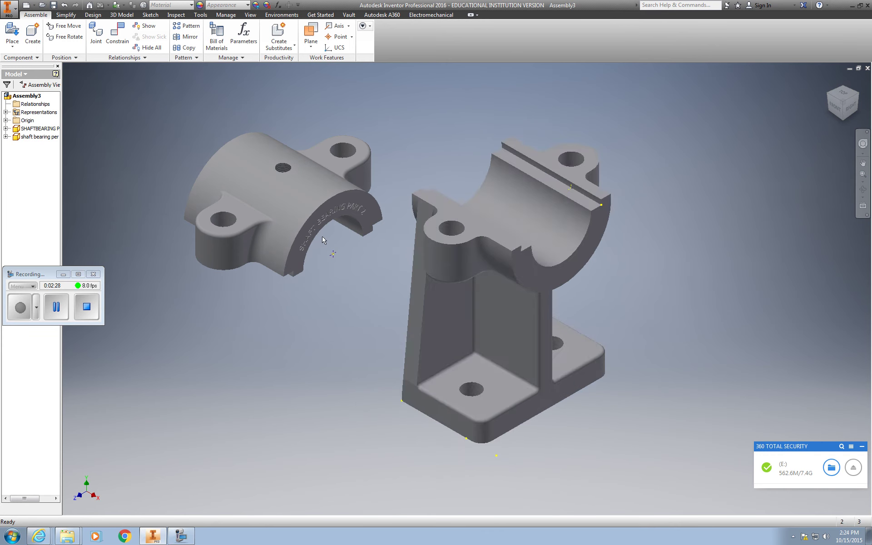
middle_click_drag(322, 276, 369, 292)
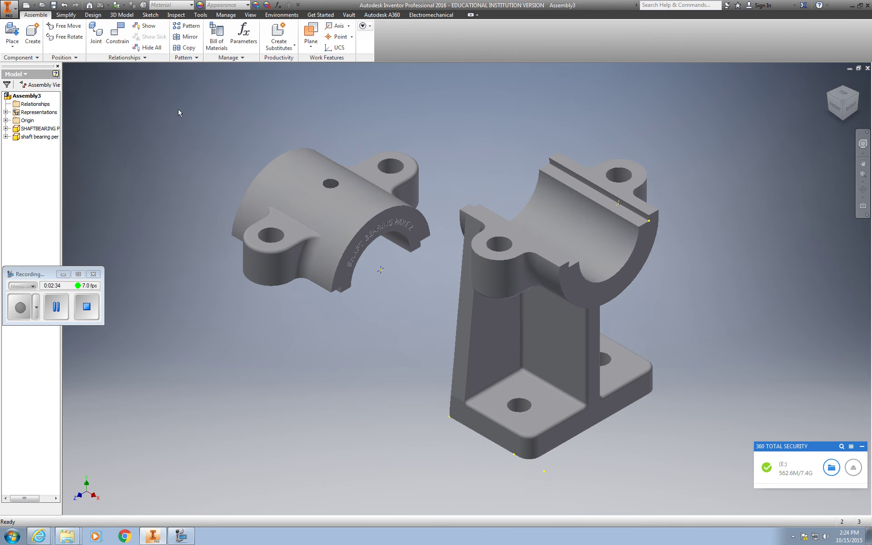
left_click(119, 38)
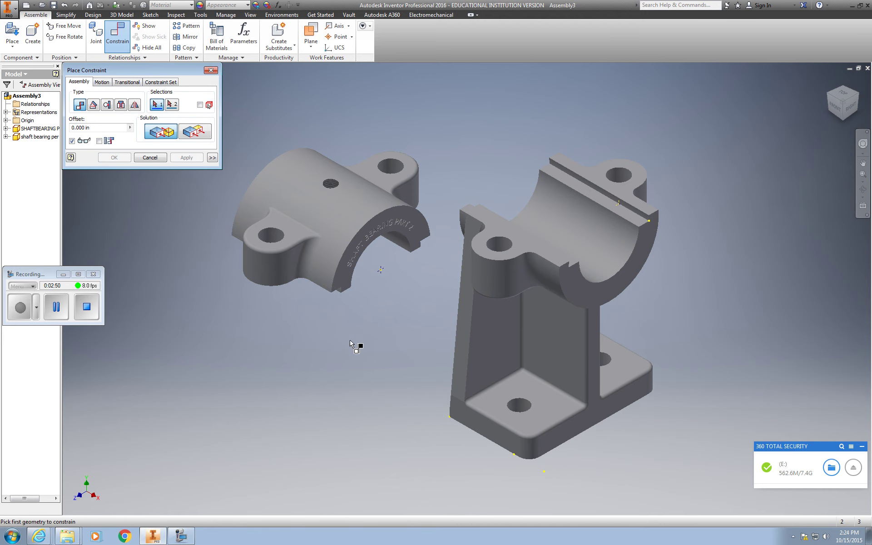
scroll(356, 298, "down", 3)
scroll(359, 296, "up", 8)
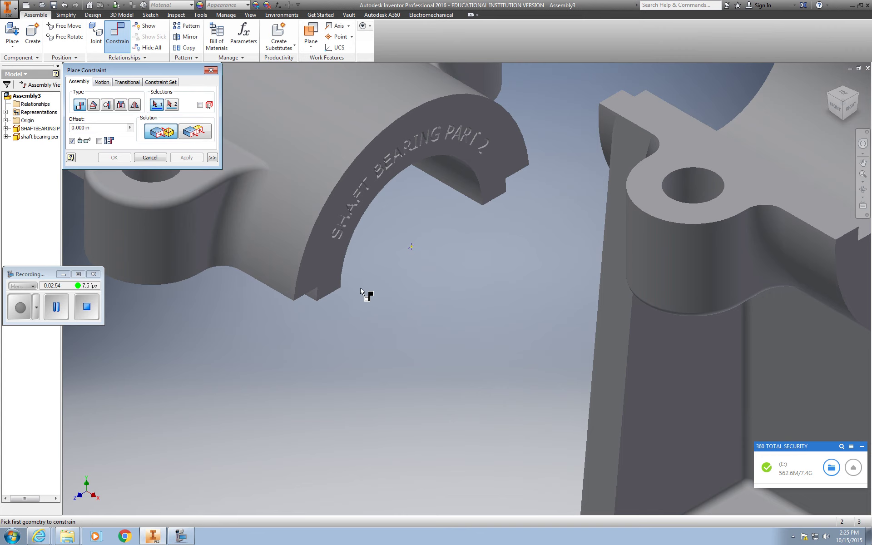
left_click(359, 287)
middle_click_drag(359, 289, 356, 257)
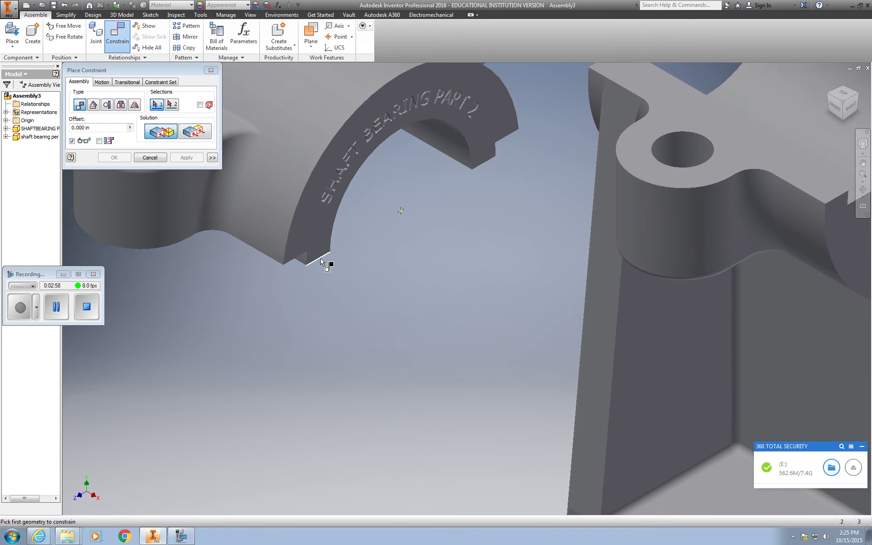
scroll(321, 261, "up", 3)
scroll(320, 261, "down", 3)
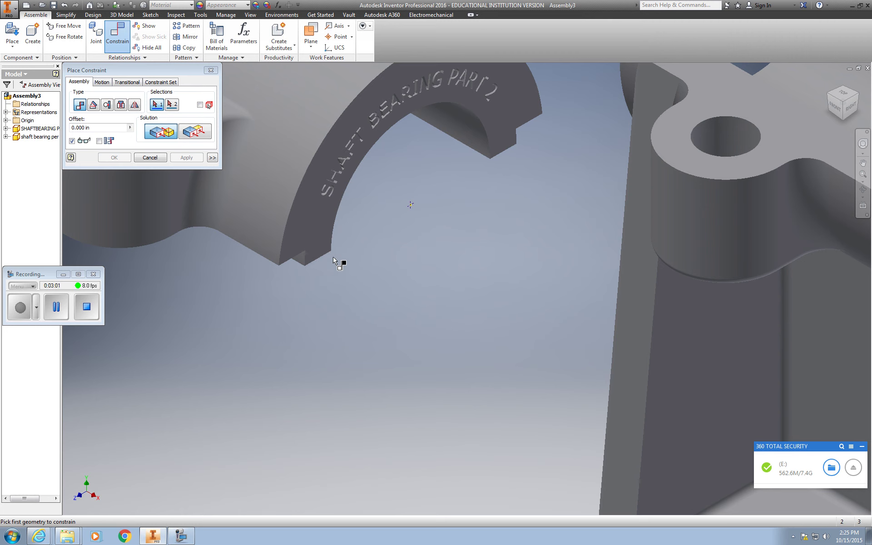
left_click(323, 259)
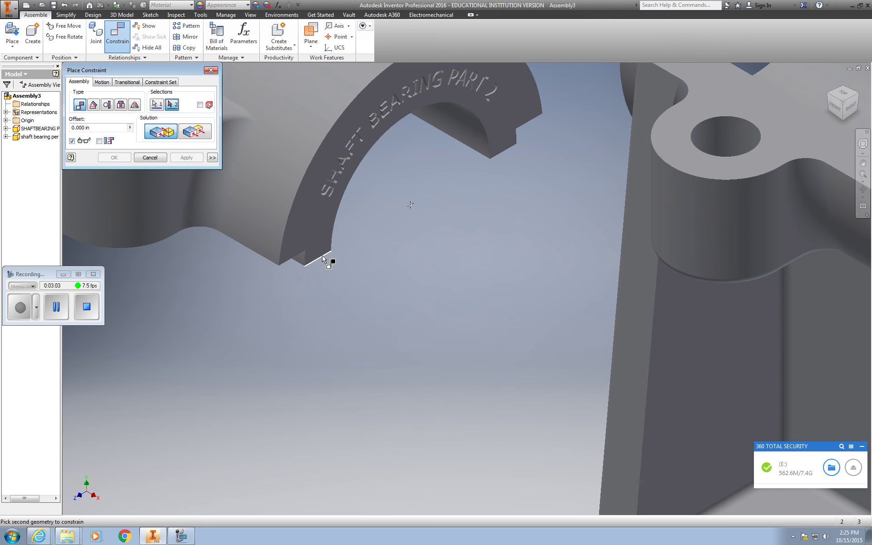
middle_click_drag(549, 295, 178, 323)
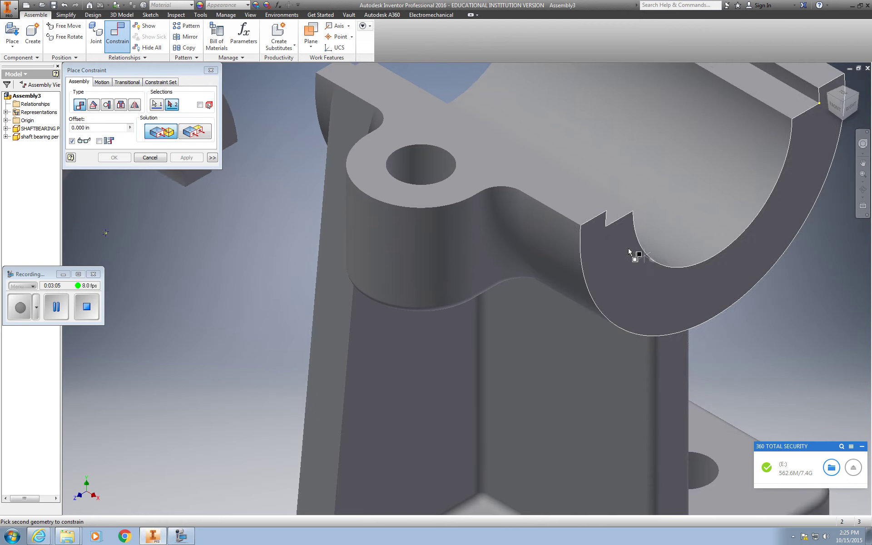
scroll(630, 225, "down", 3)
scroll(631, 222, "up", 4)
scroll(634, 223, "up", 3)
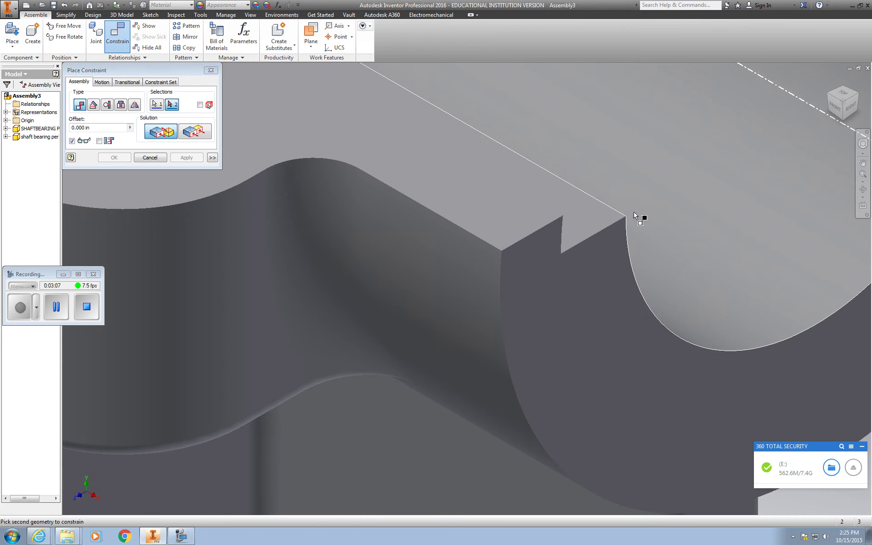
left_click(606, 229)
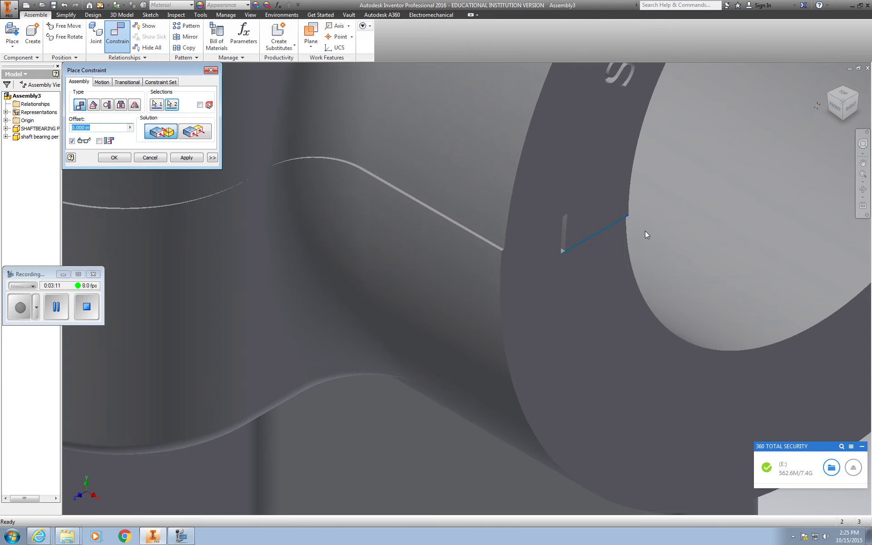
Step: Examine the previewed fit of the cap on the base around the bore, the joint lines and the front face
scroll(645, 232, "down", 6)
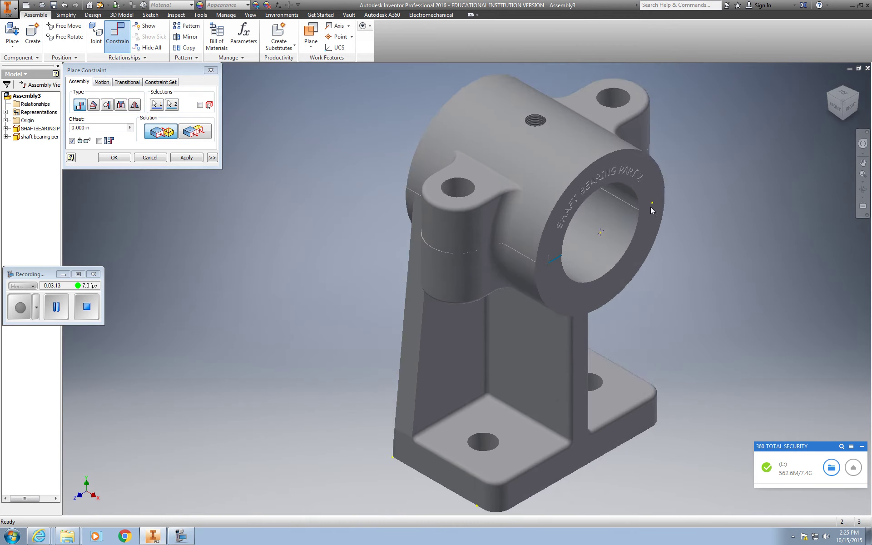
scroll(650, 209, "up", 5)
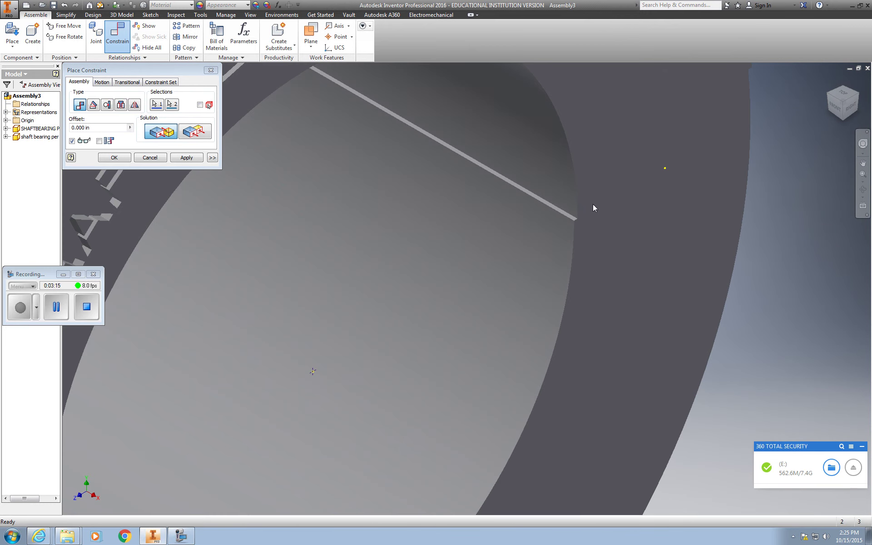
scroll(595, 207, "down", 5)
scroll(604, 208, "up", 5)
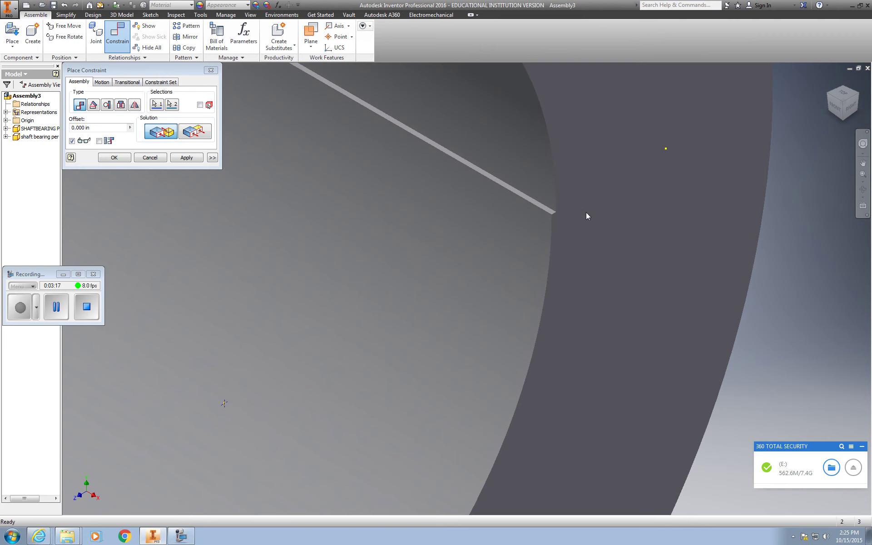
scroll(577, 213, "down", 5)
scroll(572, 208, "up", 4)
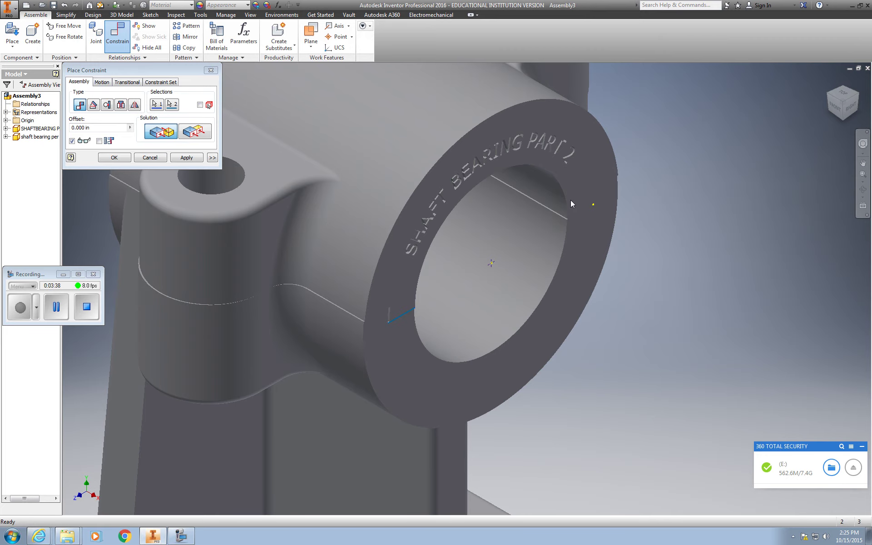
scroll(573, 202, "down", 5)
scroll(550, 230, "up", 2)
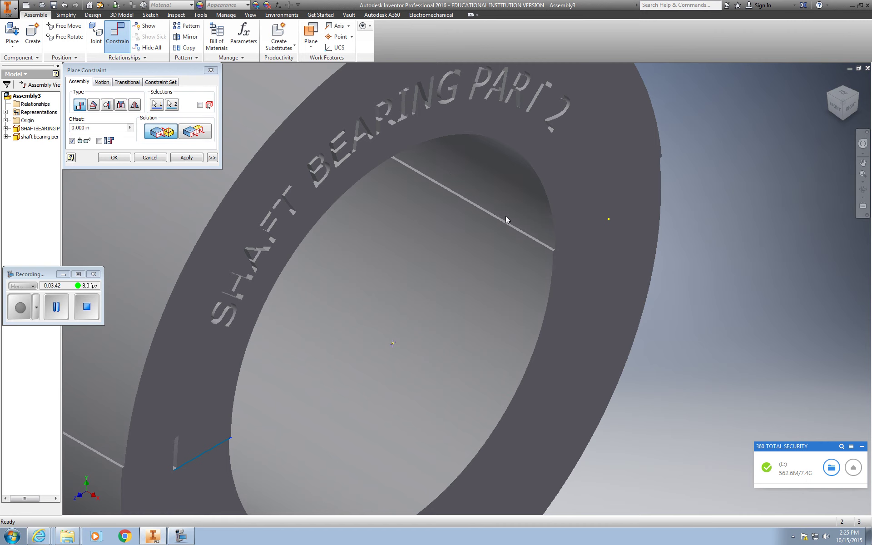
Step: Accept the front lip Mate constraint and add another Mate with 0.000 in offset between the cap and base edges along the bore joint
scroll(504, 216, "down", 2)
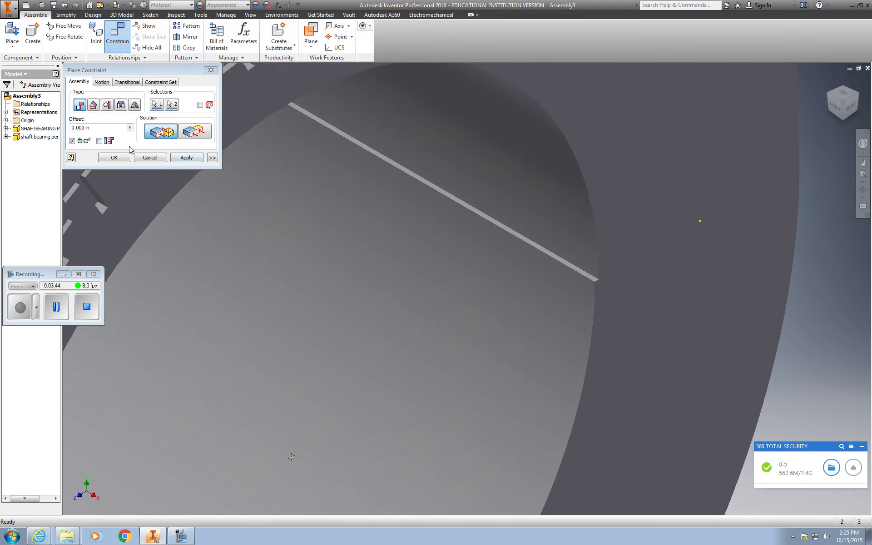
left_click(114, 158)
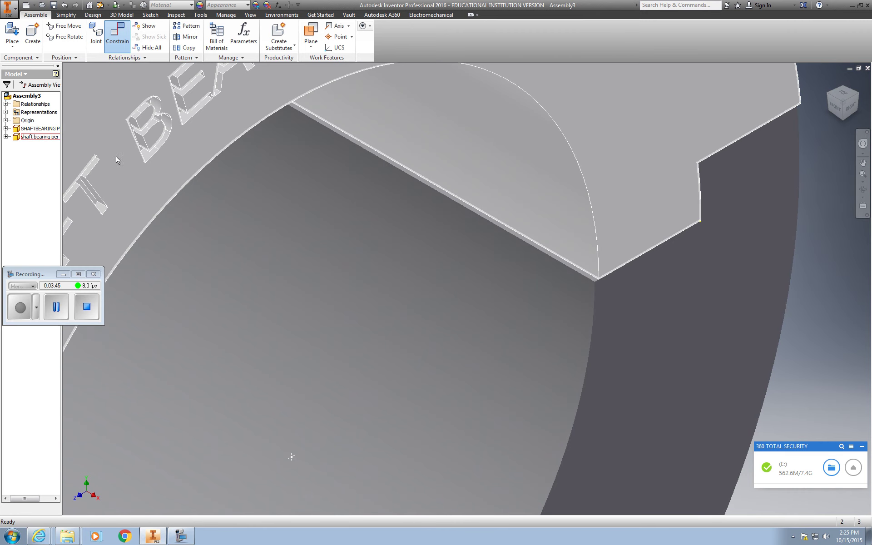
left_click(117, 34)
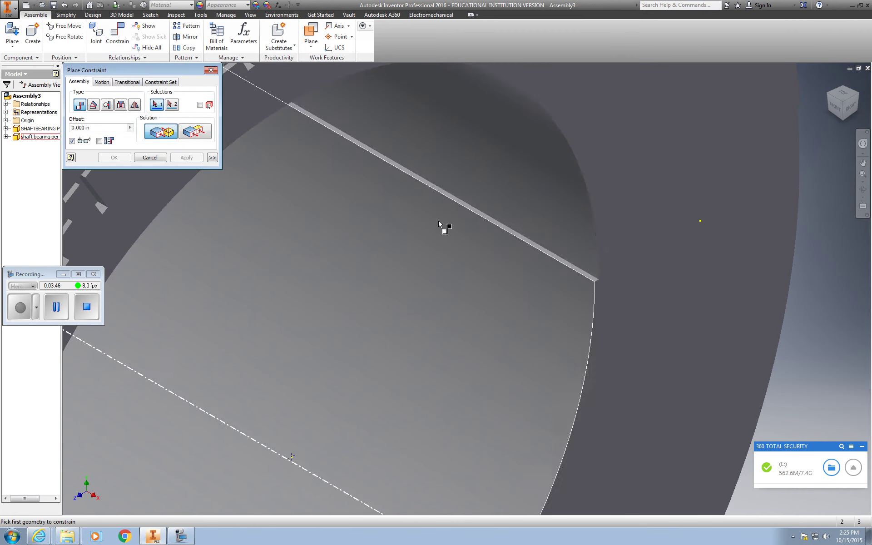
left_click(537, 253)
scroll(537, 251, "up", 3)
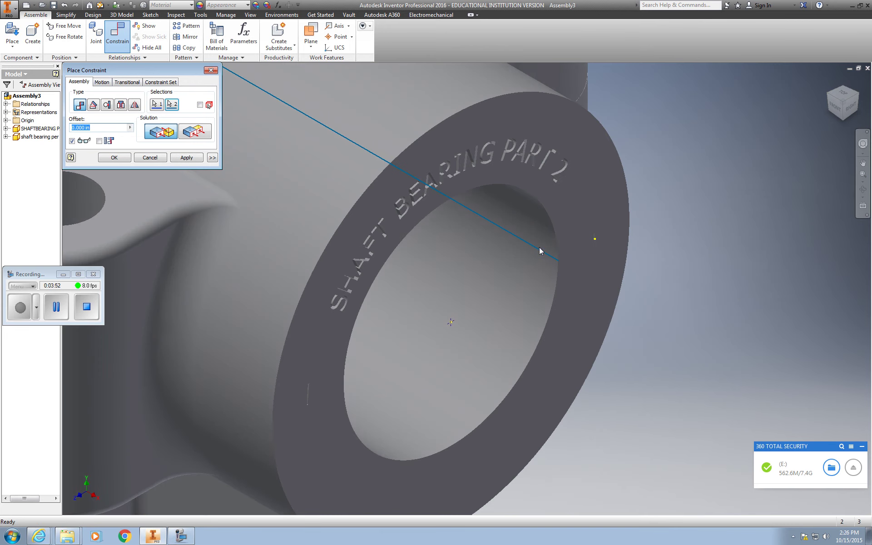
mouse_move(859, 98)
left_mouse_down()
mouse_move(825, 91)
mouse_move(846, 104)
left_mouse_up()
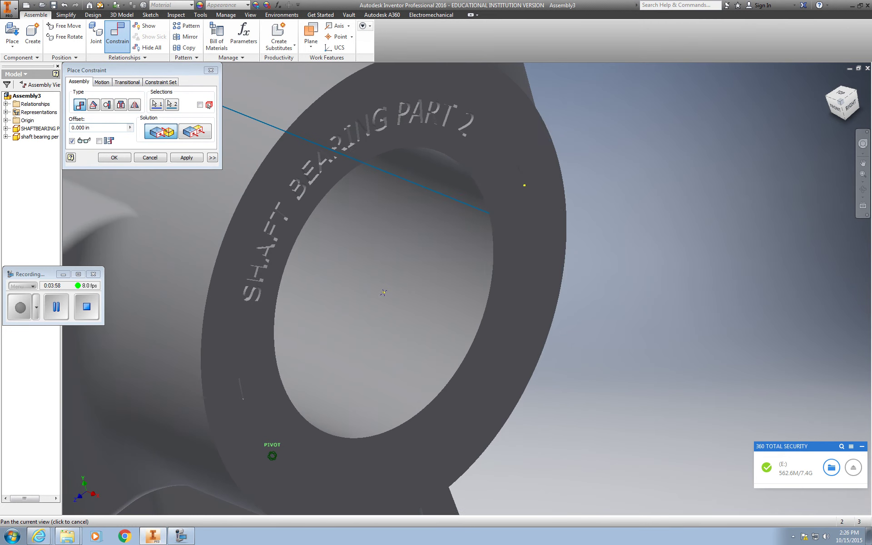
middle_click_drag(383, 136, 371, 152)
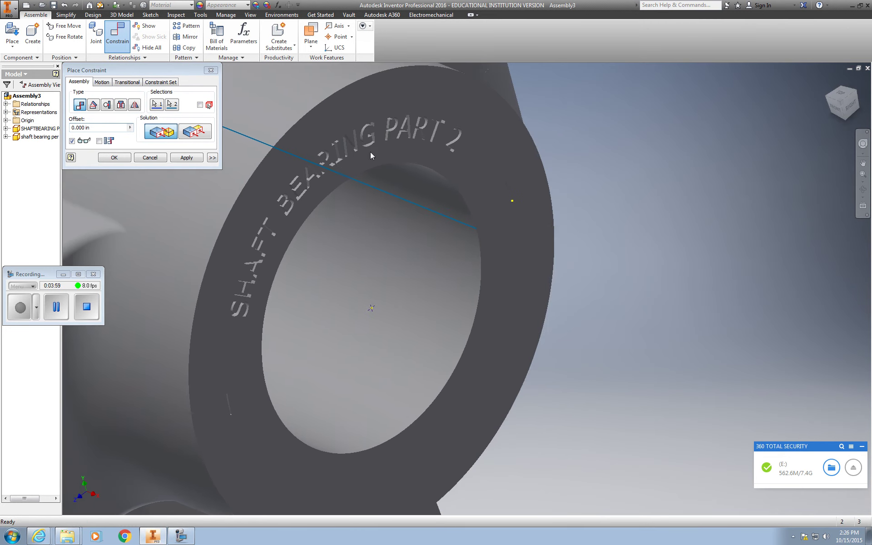
left_click(188, 158)
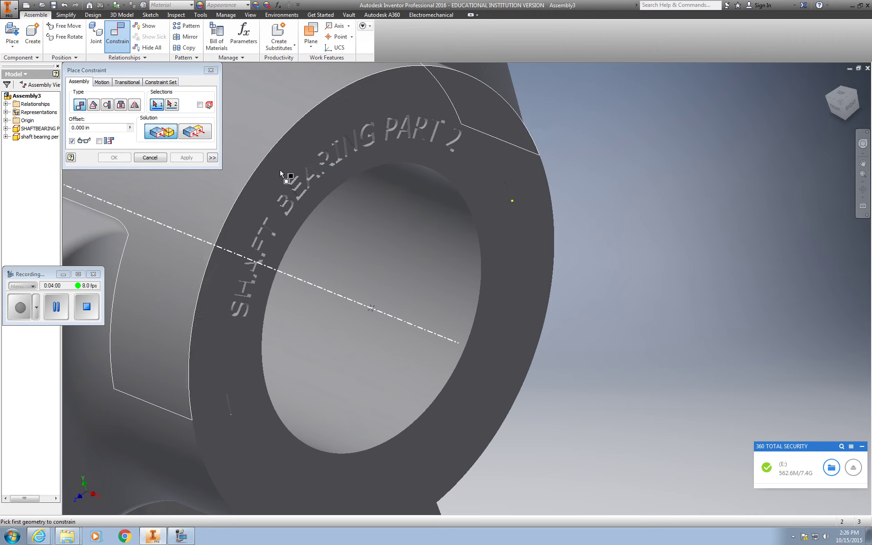
Step: Examine the cap-to-base joint around the opposite end face, bore and bolt lug, and leave the Constrain command without adding another constraint
left_click(856, 97)
scroll(500, 281, "down", 5)
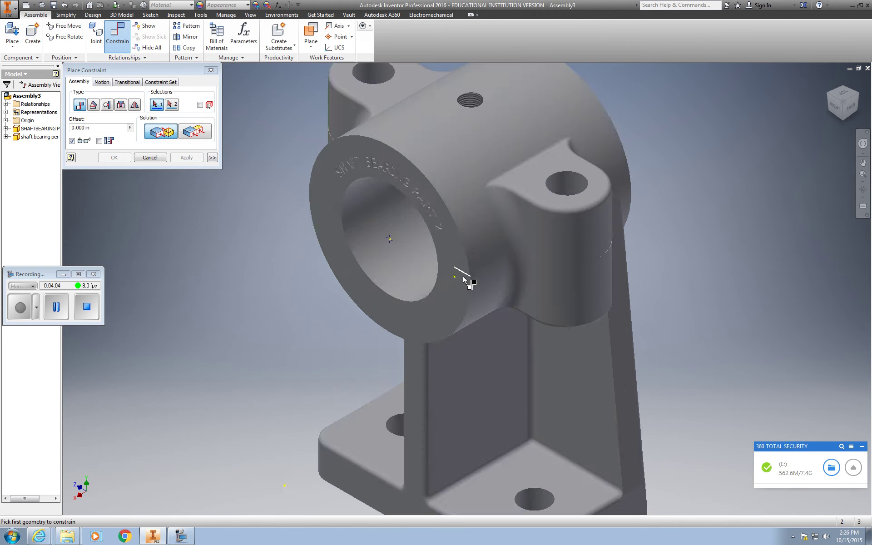
scroll(443, 274, "down", 5)
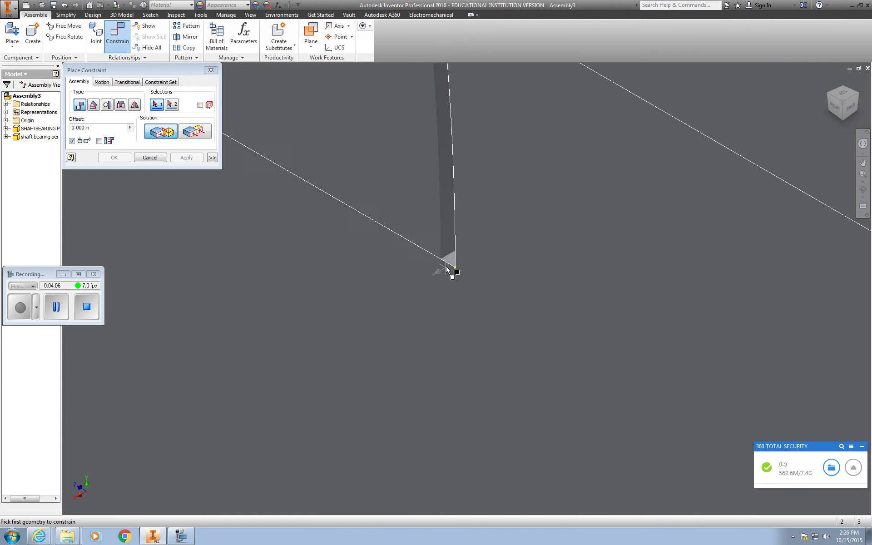
scroll(445, 265, "down", 3)
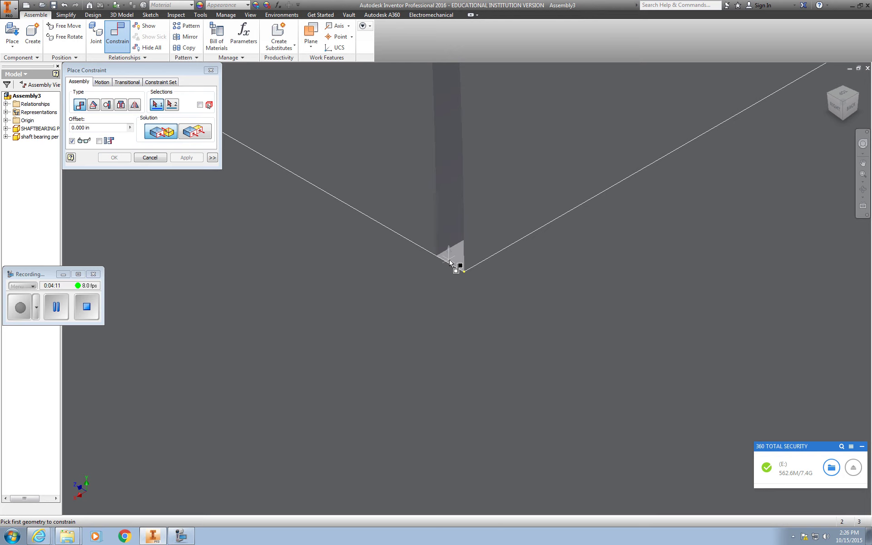
scroll(449, 260, "up", 6)
middle_click_drag(449, 261, 708, 350)
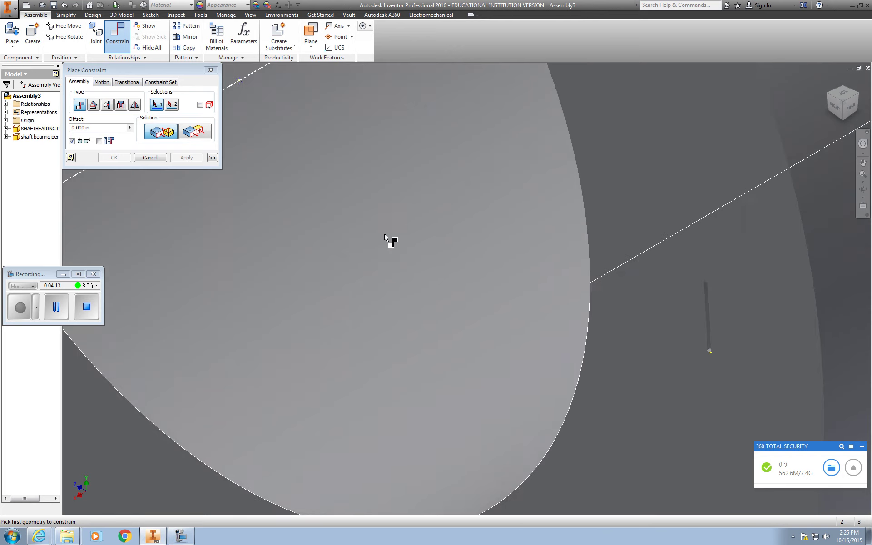
scroll(388, 237, "up", 2)
scroll(391, 227, "up", 3)
scroll(376, 201, "down", 4)
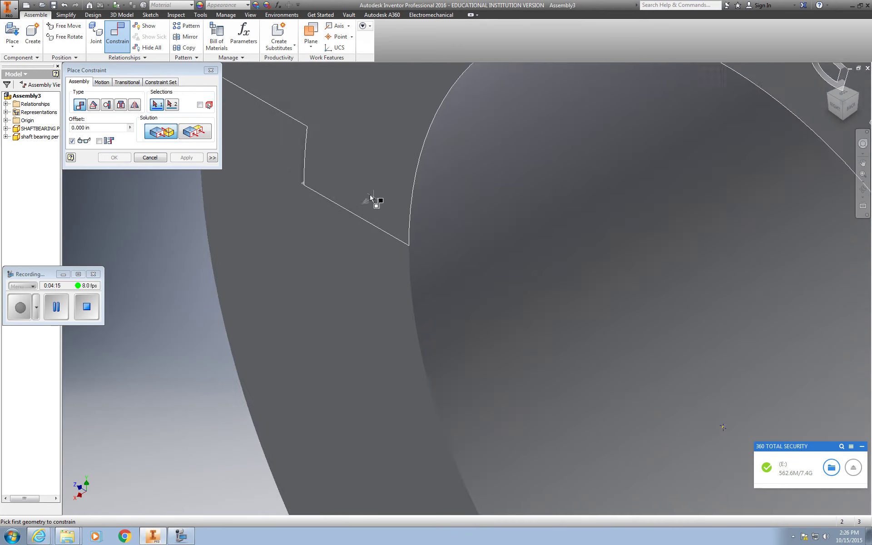
scroll(302, 184, "up", 6)
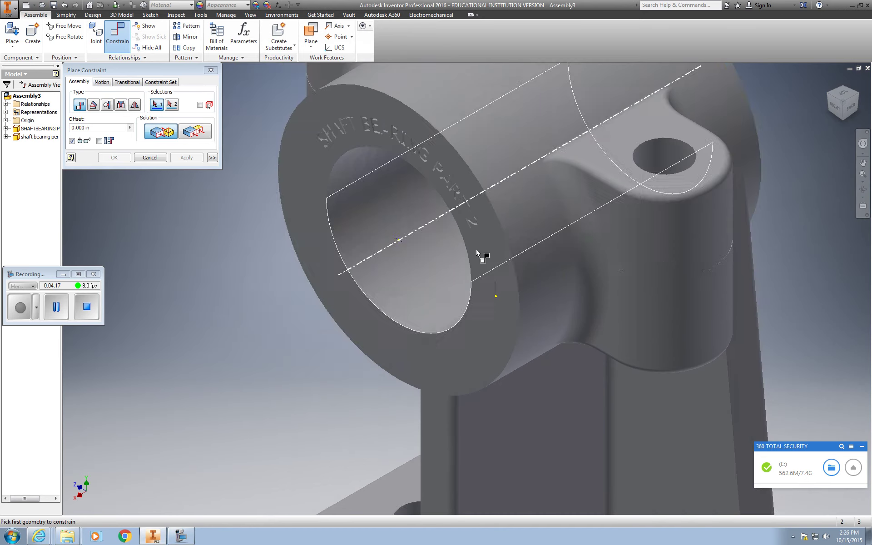
middle_click_drag(473, 267, 400, 260)
scroll(609, 252, "down", 2)
scroll(595, 249, "up", 5)
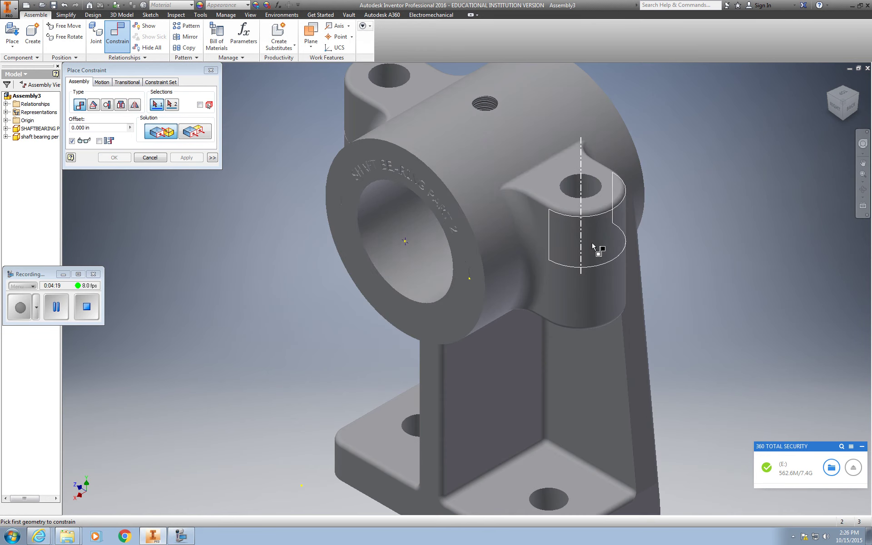
middle_click_drag(543, 278, 486, 281)
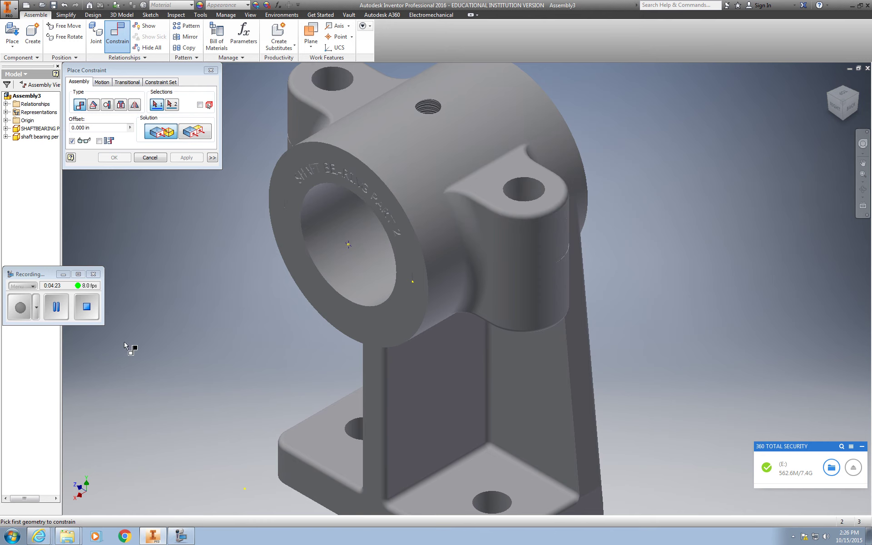
scroll(476, 282, "up", 4)
scroll(481, 283, "down", 3)
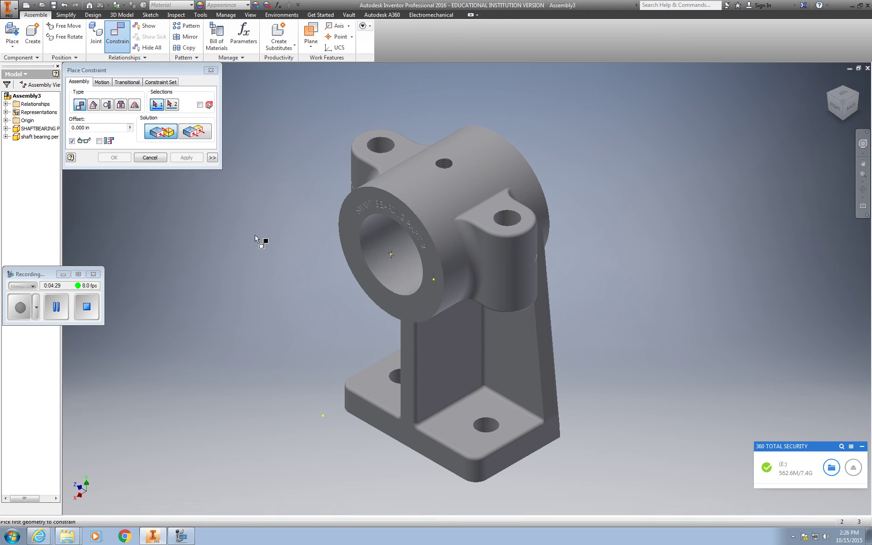
left_click(56, 307)
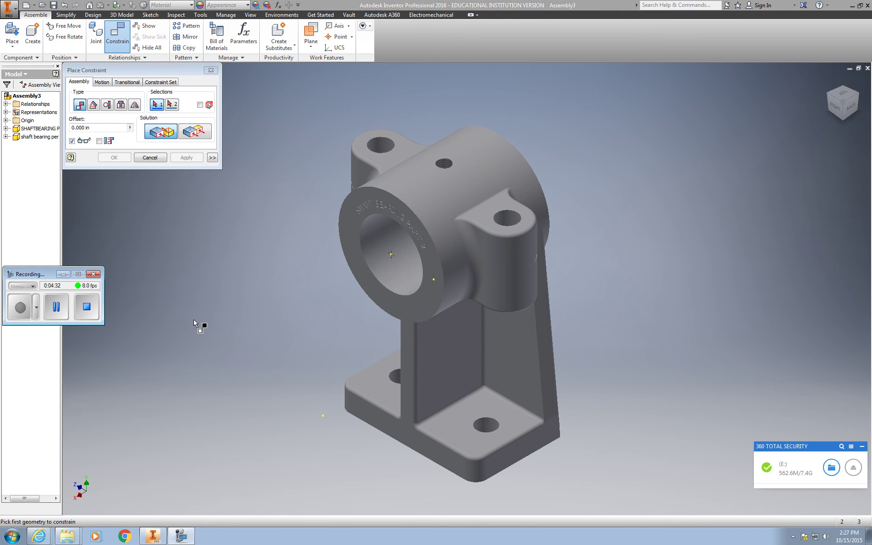
left_click(210, 71)
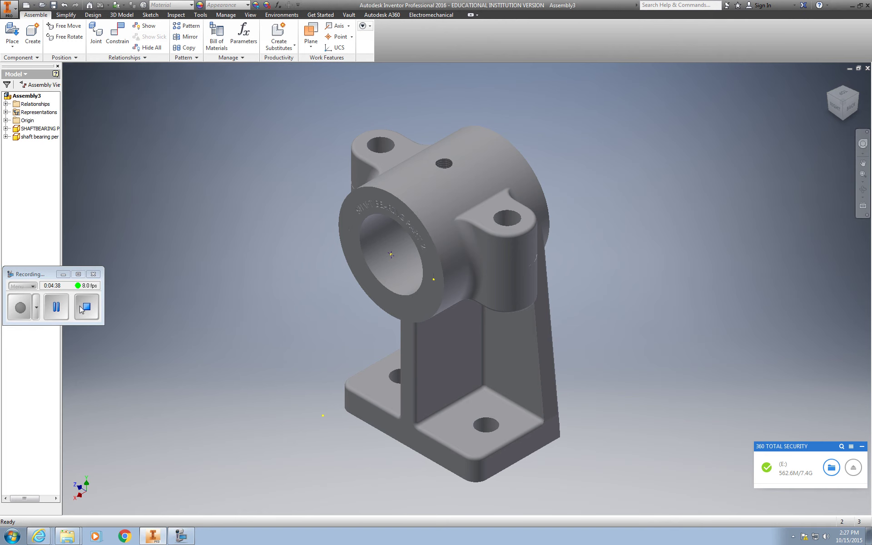